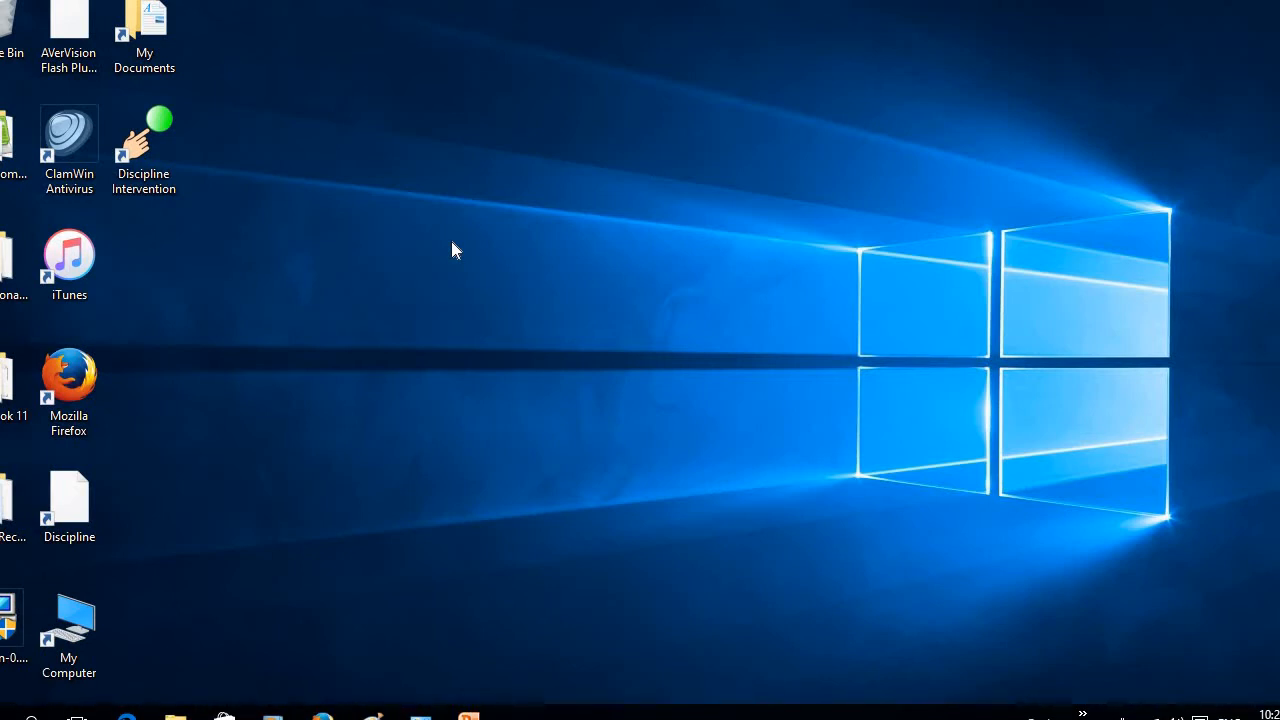
Launch the Discipline Intervention program from its desktop shortcut and open Task Manager
double_click(157, 147)
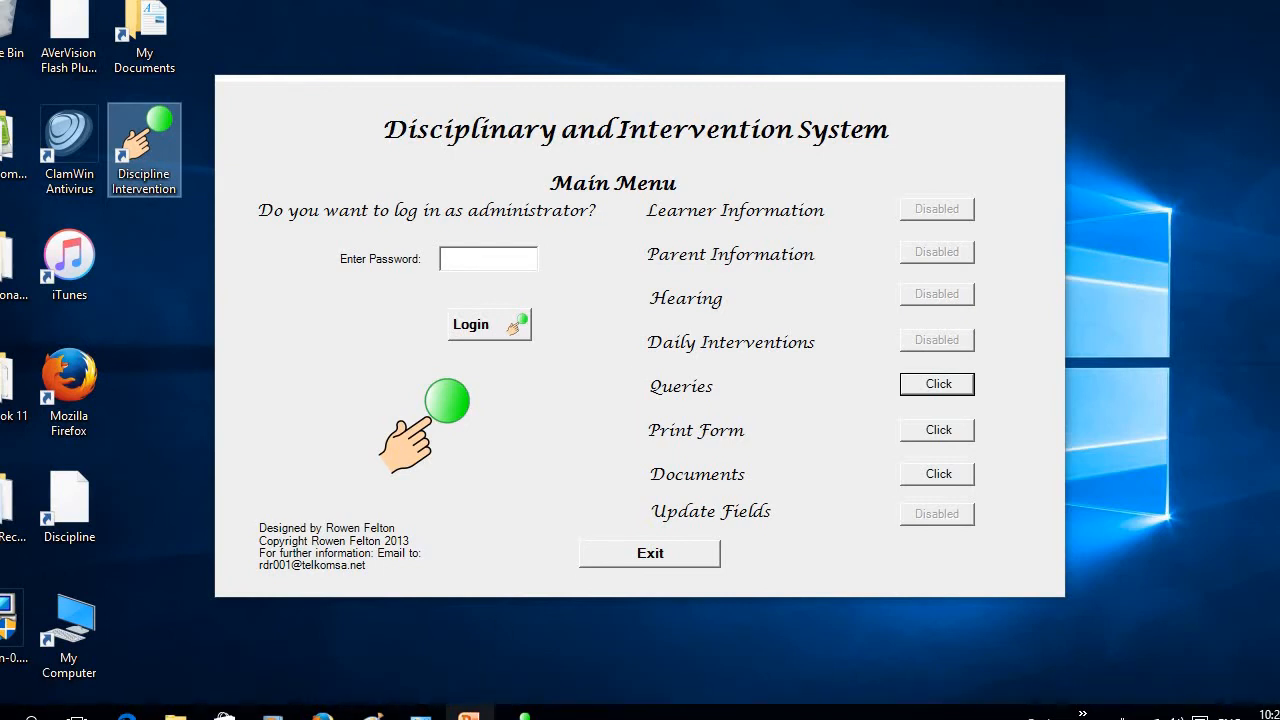
mouse_move(468, 716)
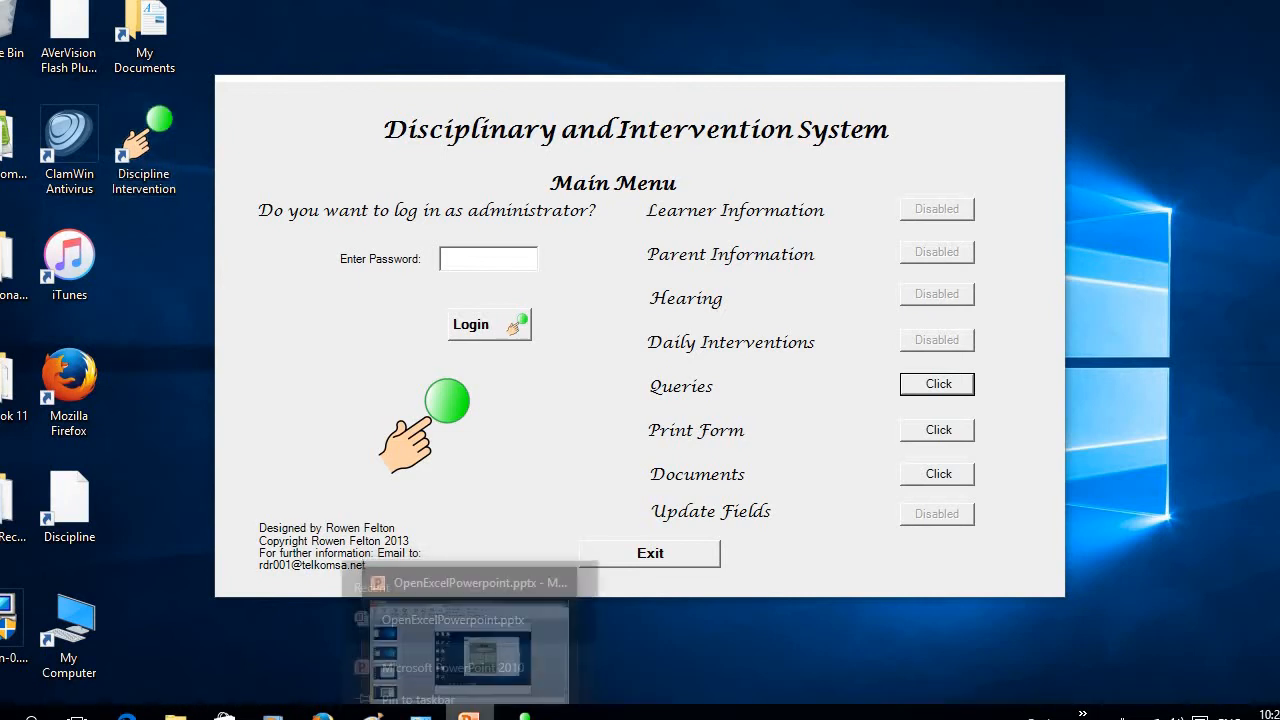
right_click(468, 716)
right_click(507, 579)
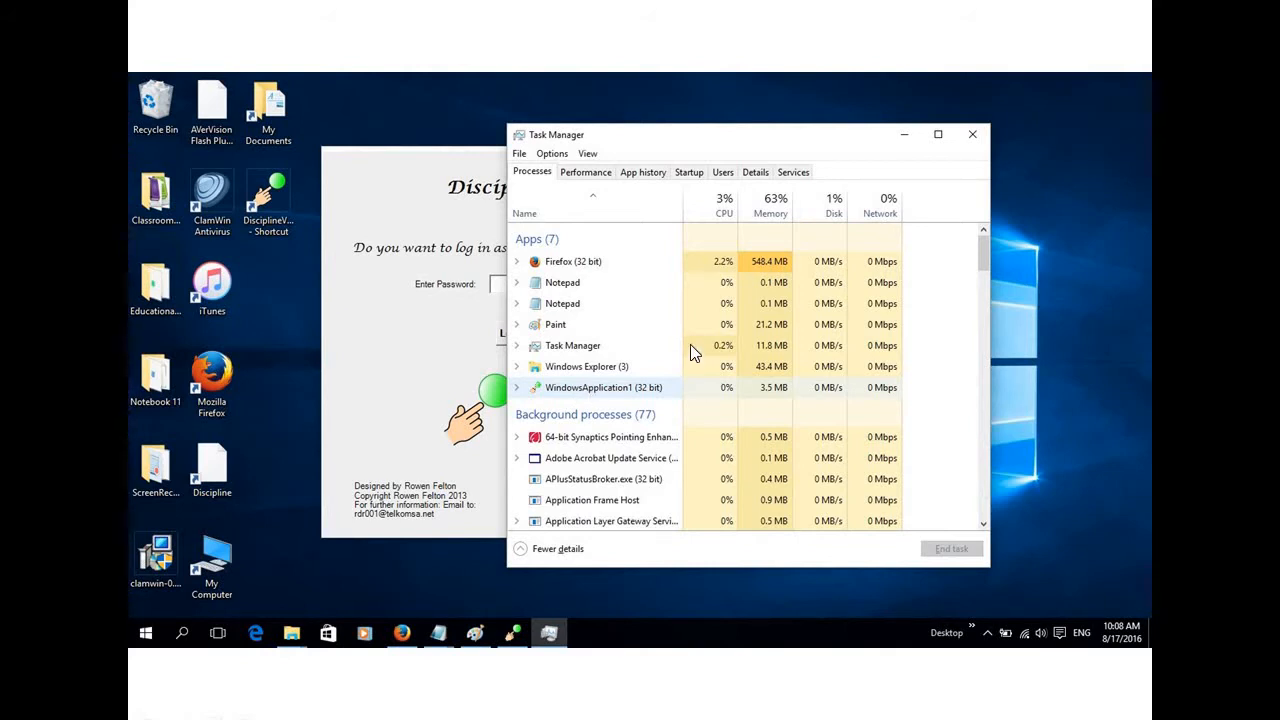
Open the file location of the running WindowsApplication1 process and show the available actions for DisciplineV4.exe
right_click(687, 387)
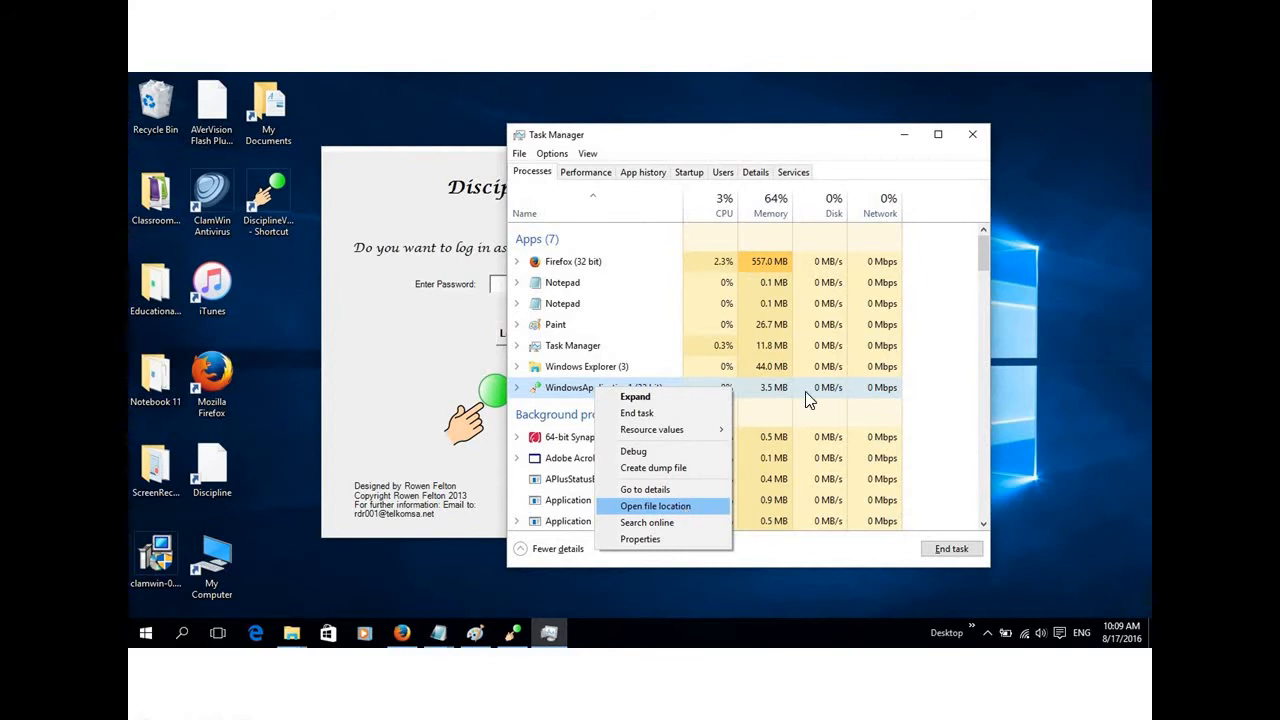
key("Return")
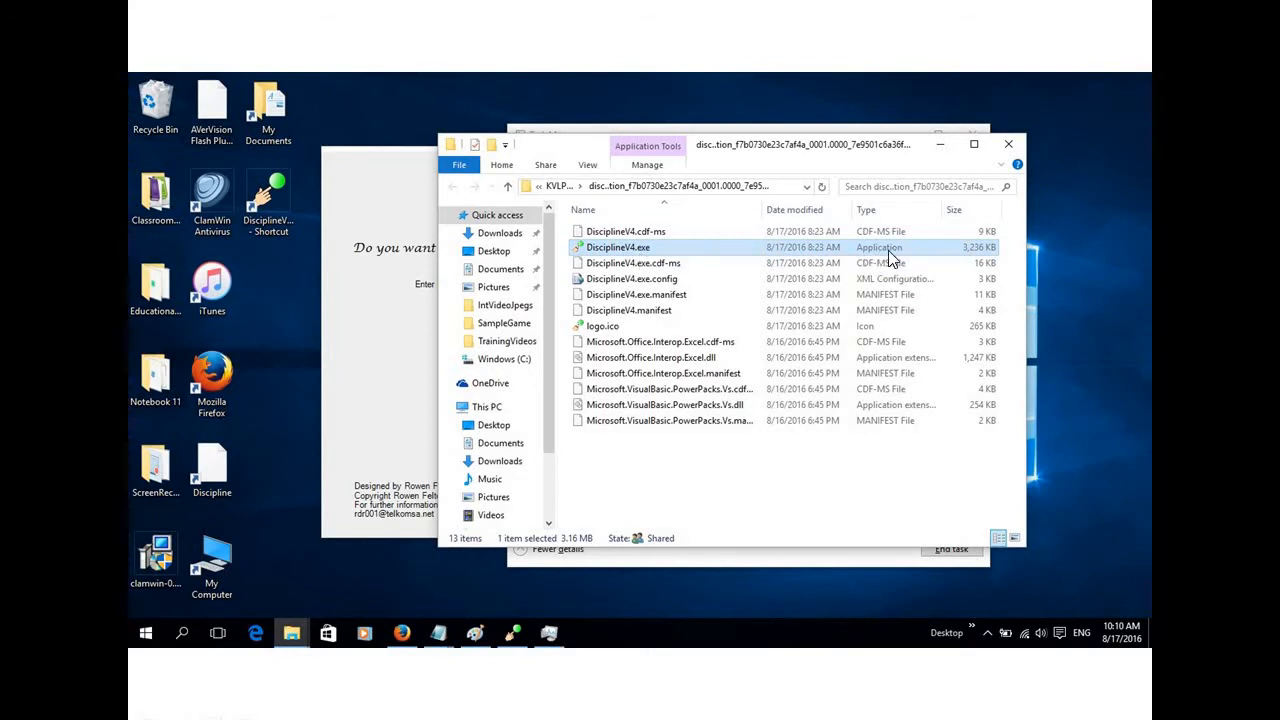
right_click(670, 255)
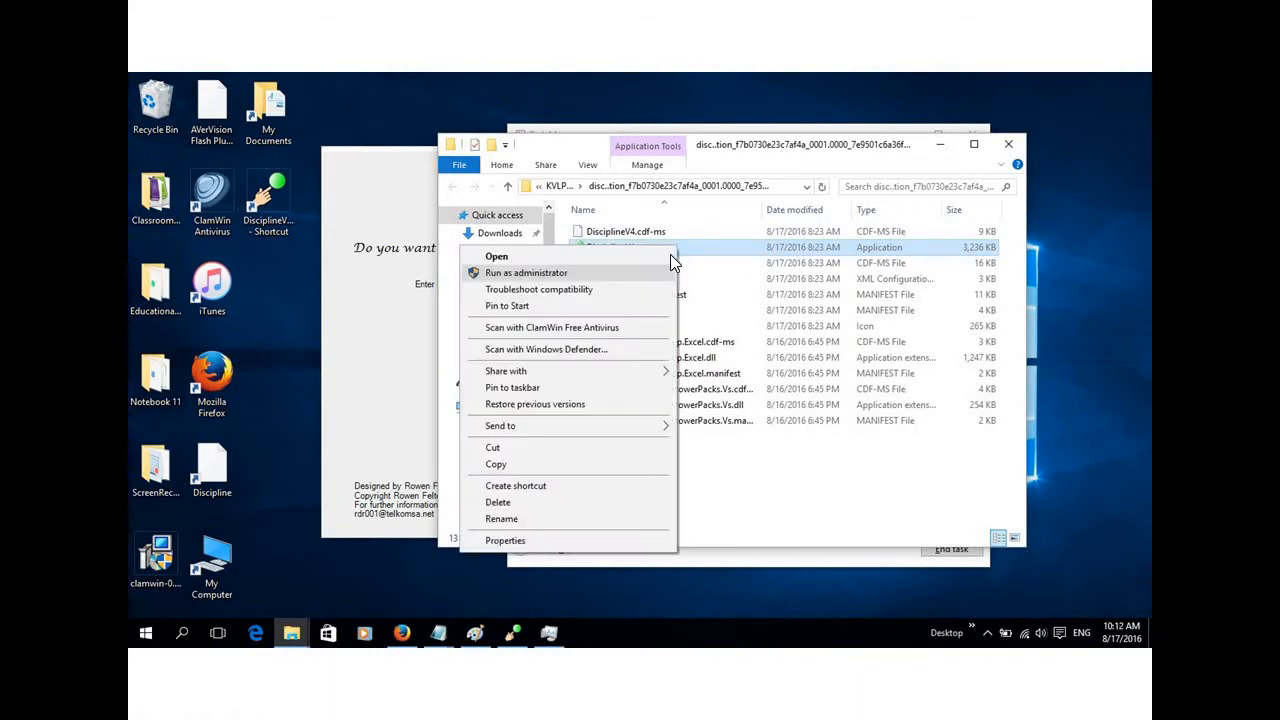
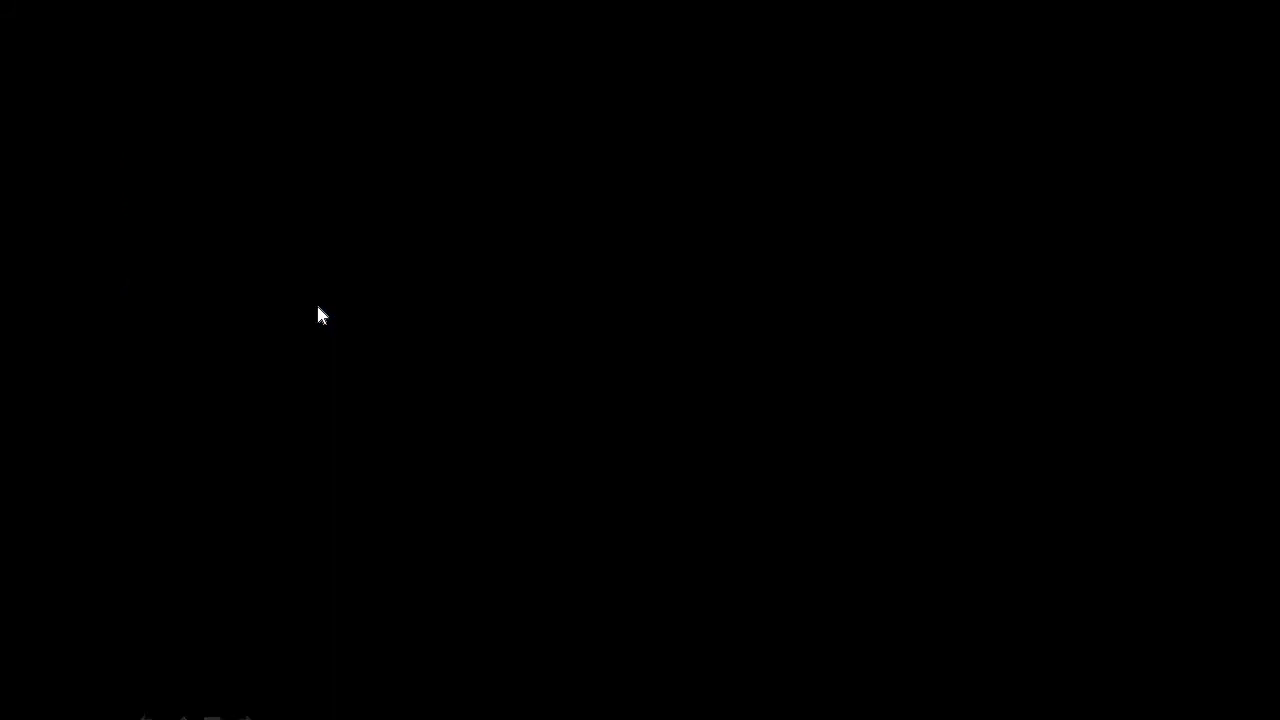
End the slide show and exit the running Disciplinary and Intervention System program
right_click(318, 313)
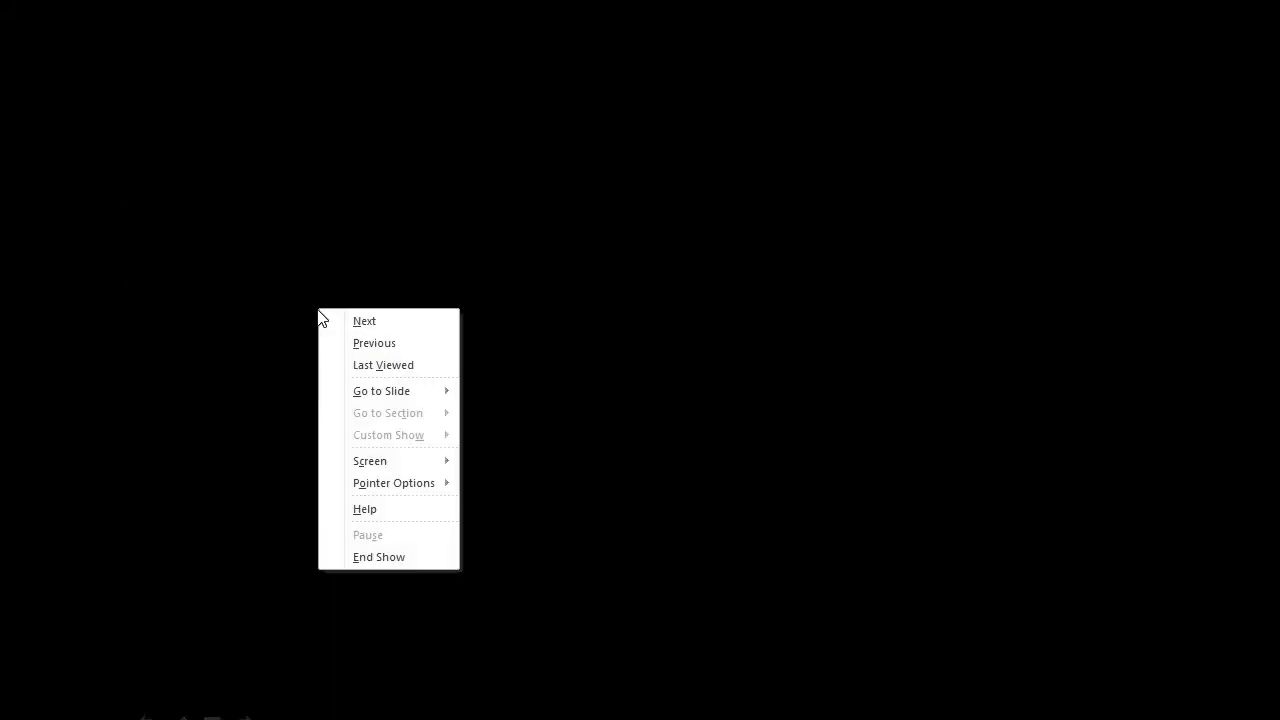
left_click(394, 555)
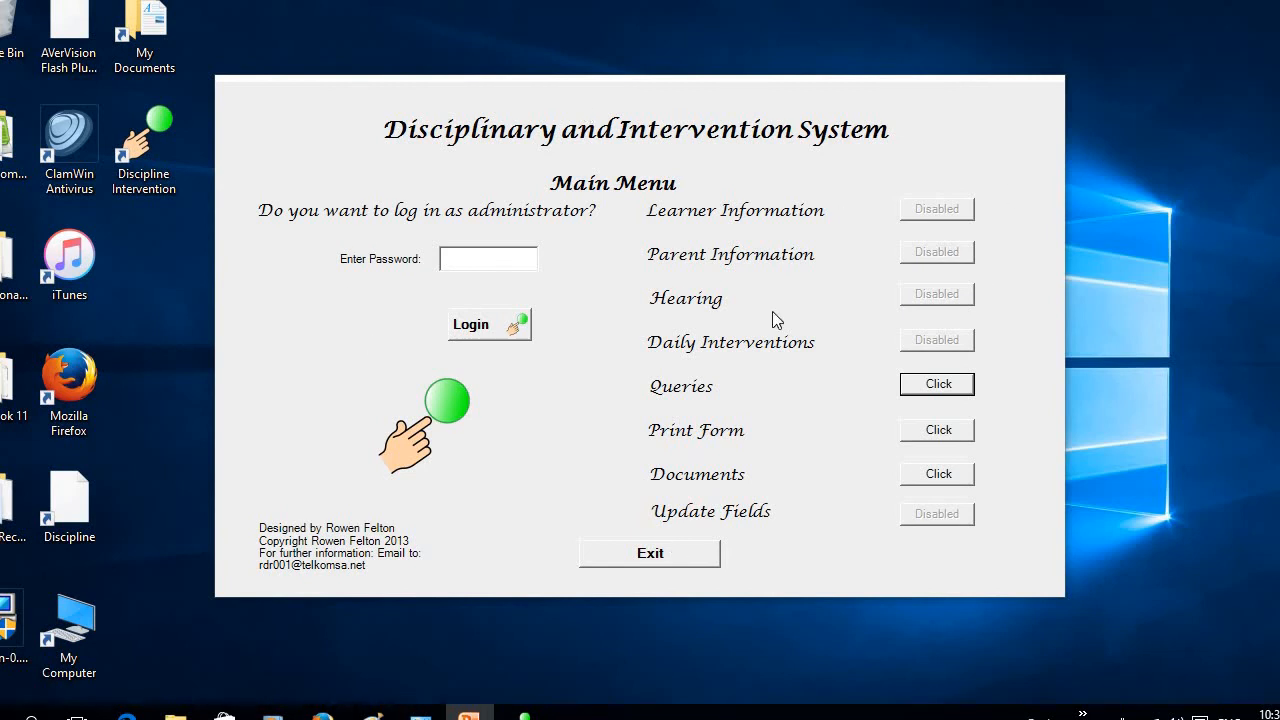
left_click(649, 558)
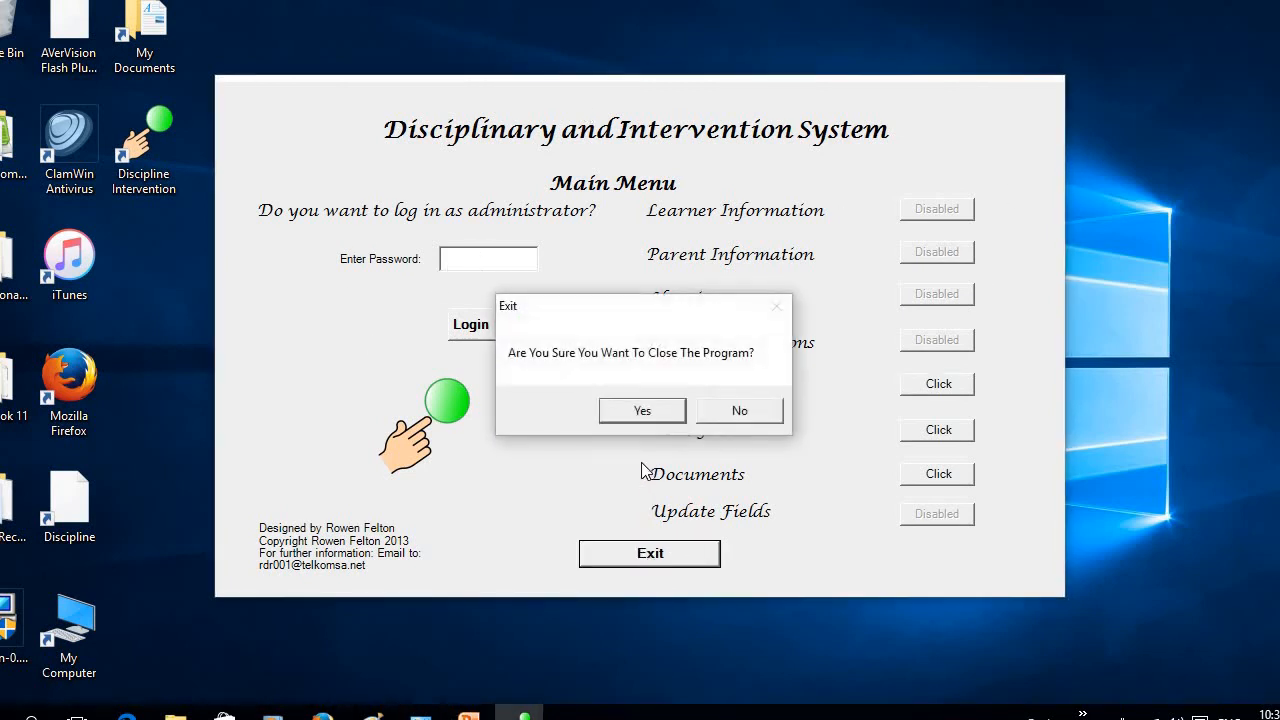
left_click(653, 416)
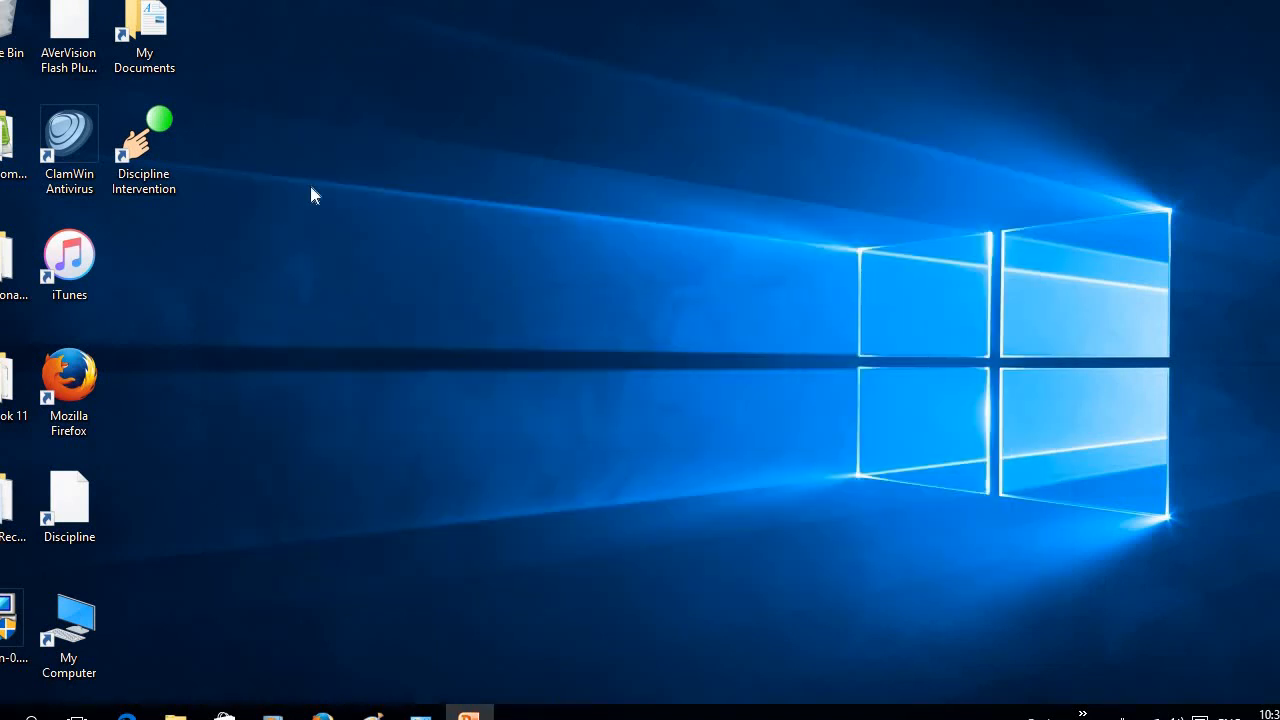
Launch Discipline Intervention from its desktop shortcut and log in as administrator with the account password
double_click(143, 153)
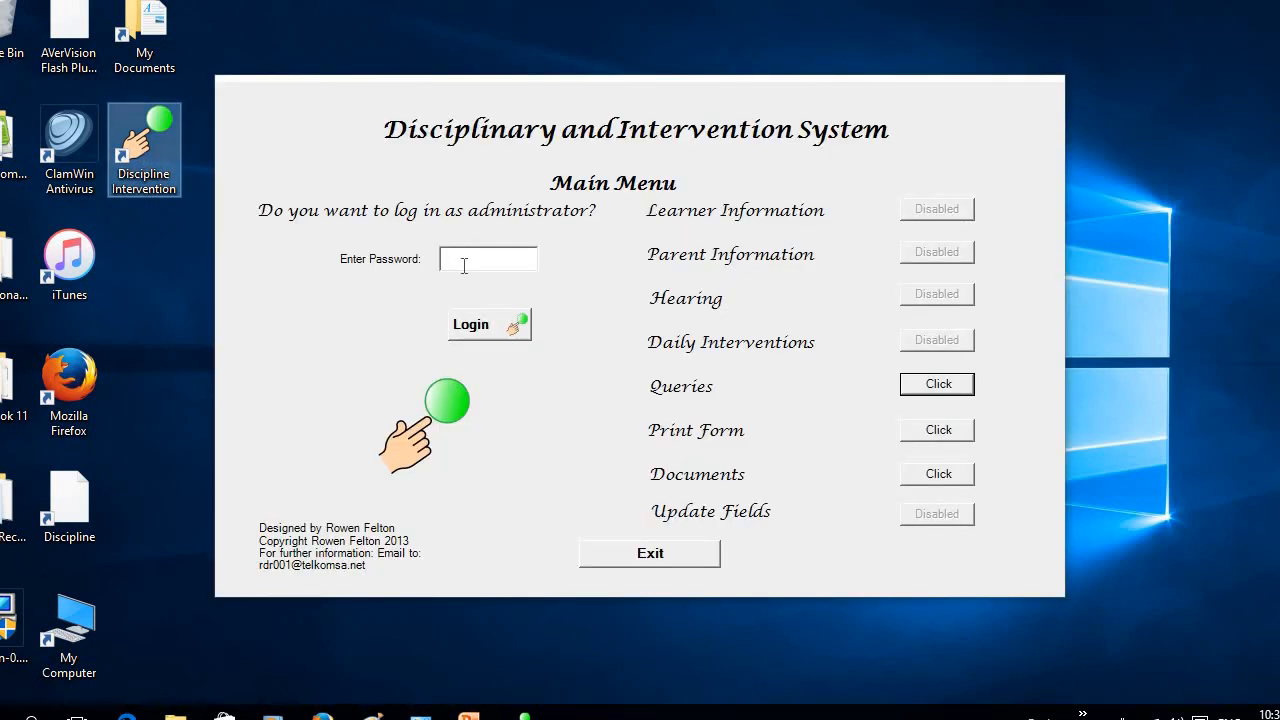
left_click(466, 265)
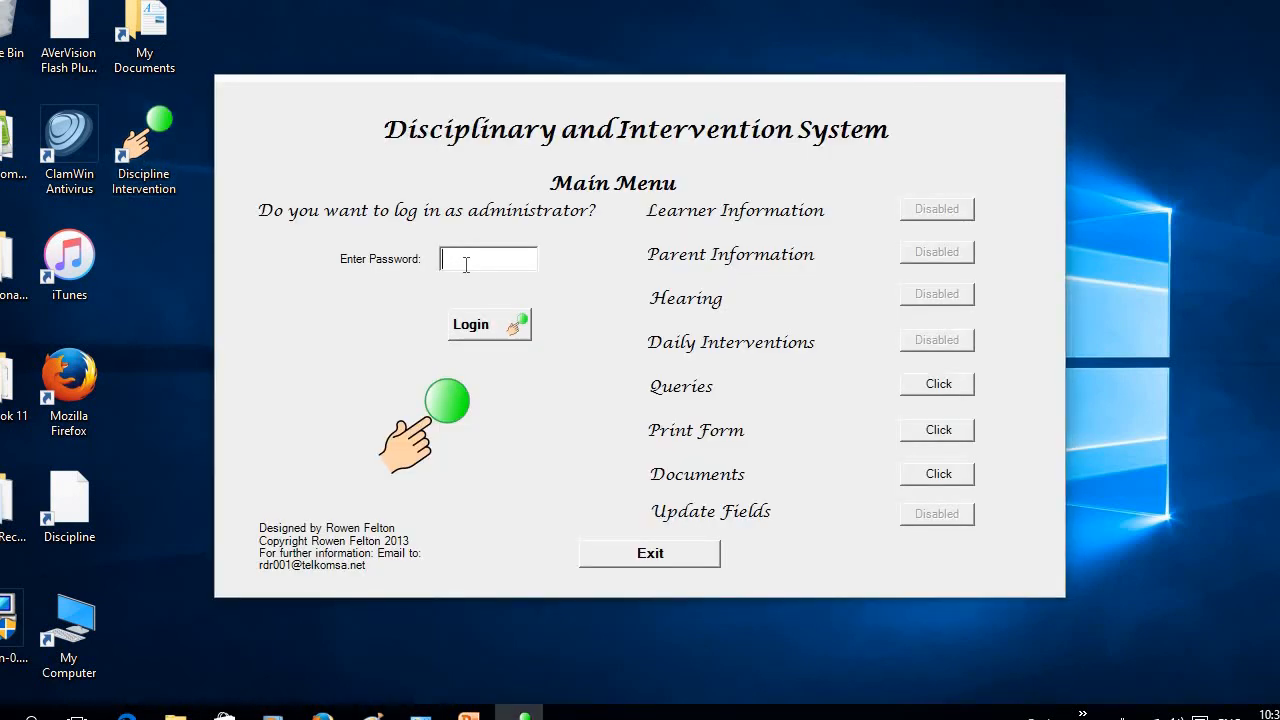
type("******")
left_click(505, 333)
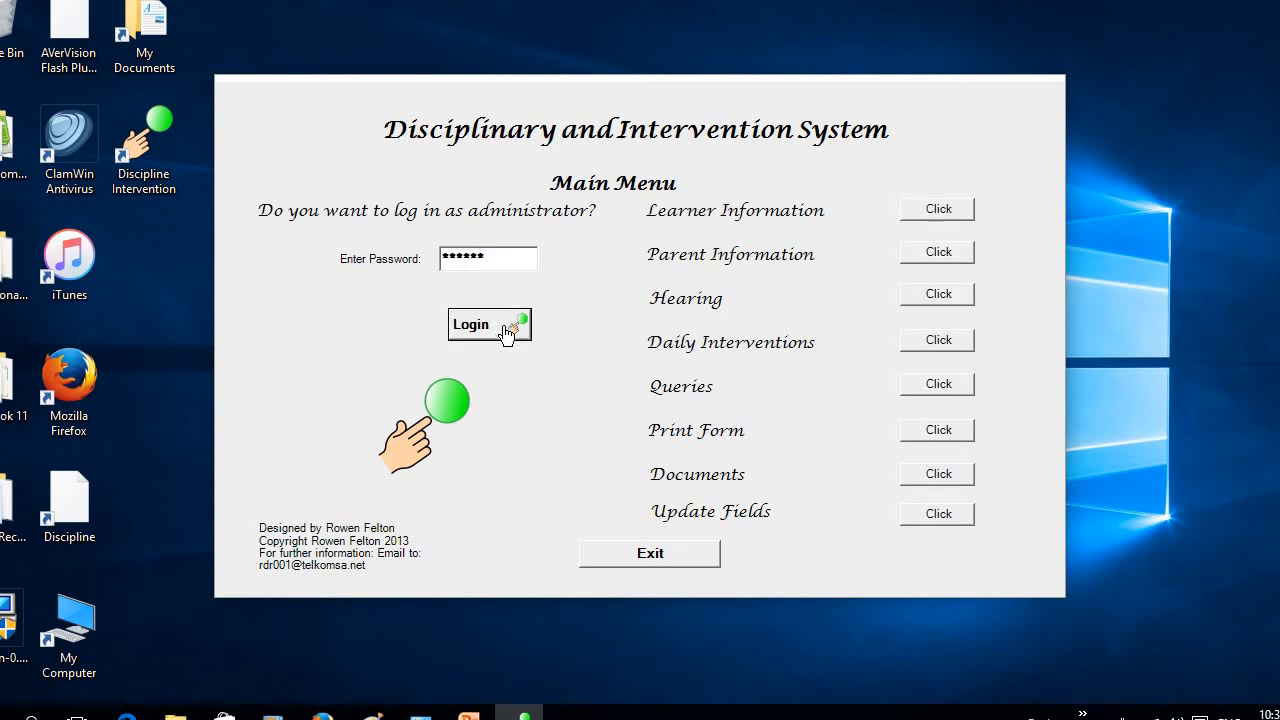
In Daily Interventions, search for the learner's other interventions by learner ID and export the records to Excel
left_click(953, 341)
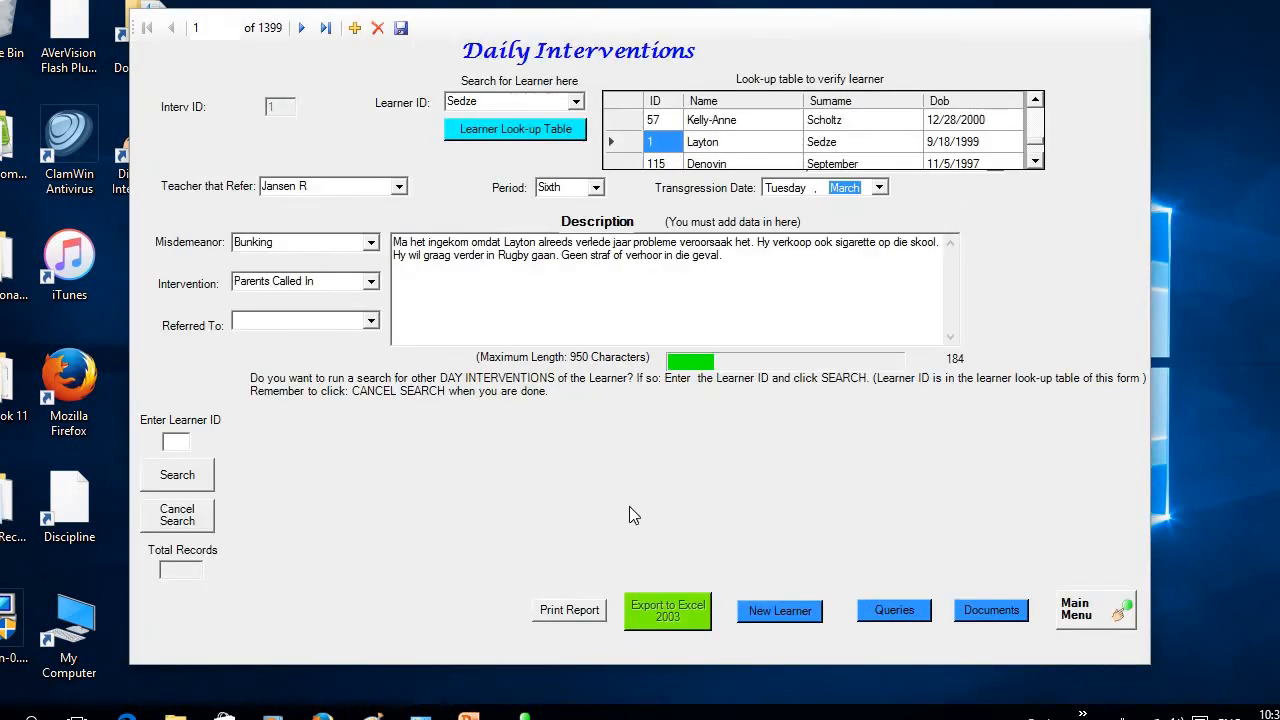
left_click(195, 442)
type("1")
left_click(193, 484)
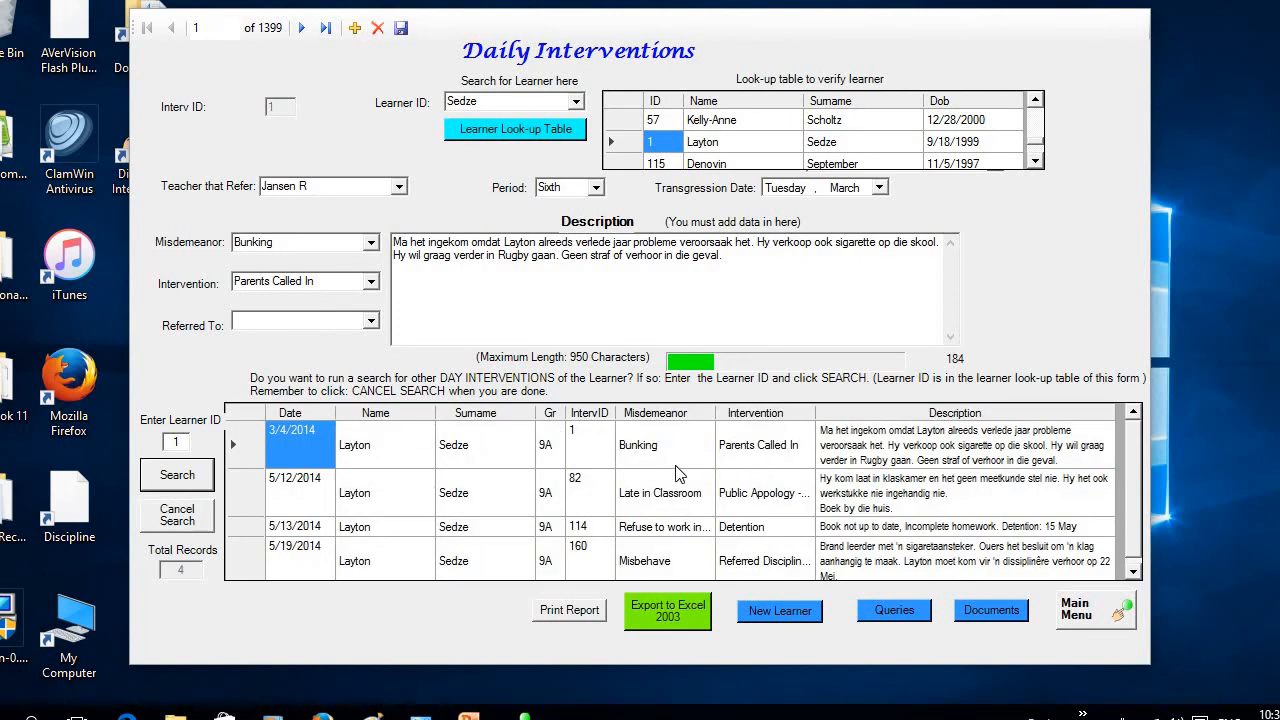
left_click(675, 614)
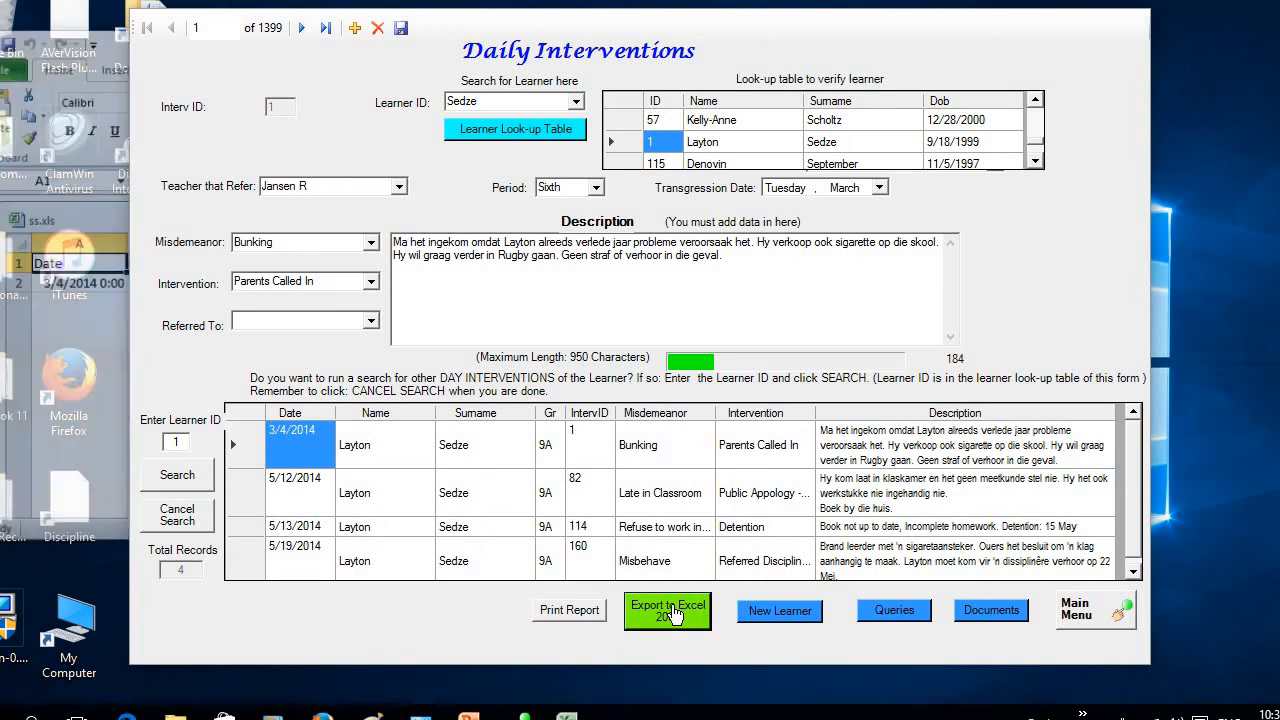
Set the width of the Description column (H) in the exported ss.xls sheet to 50
left_click(95, 390)
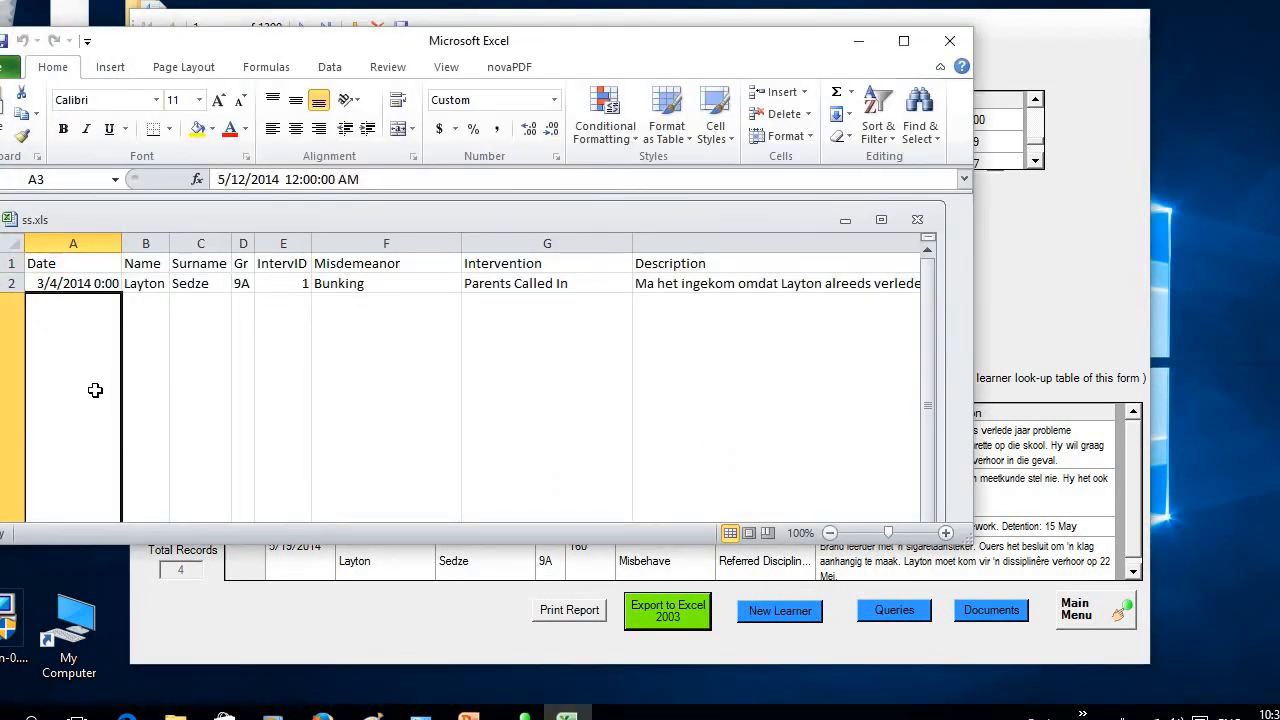
left_click_drag(925, 344, 790, 270)
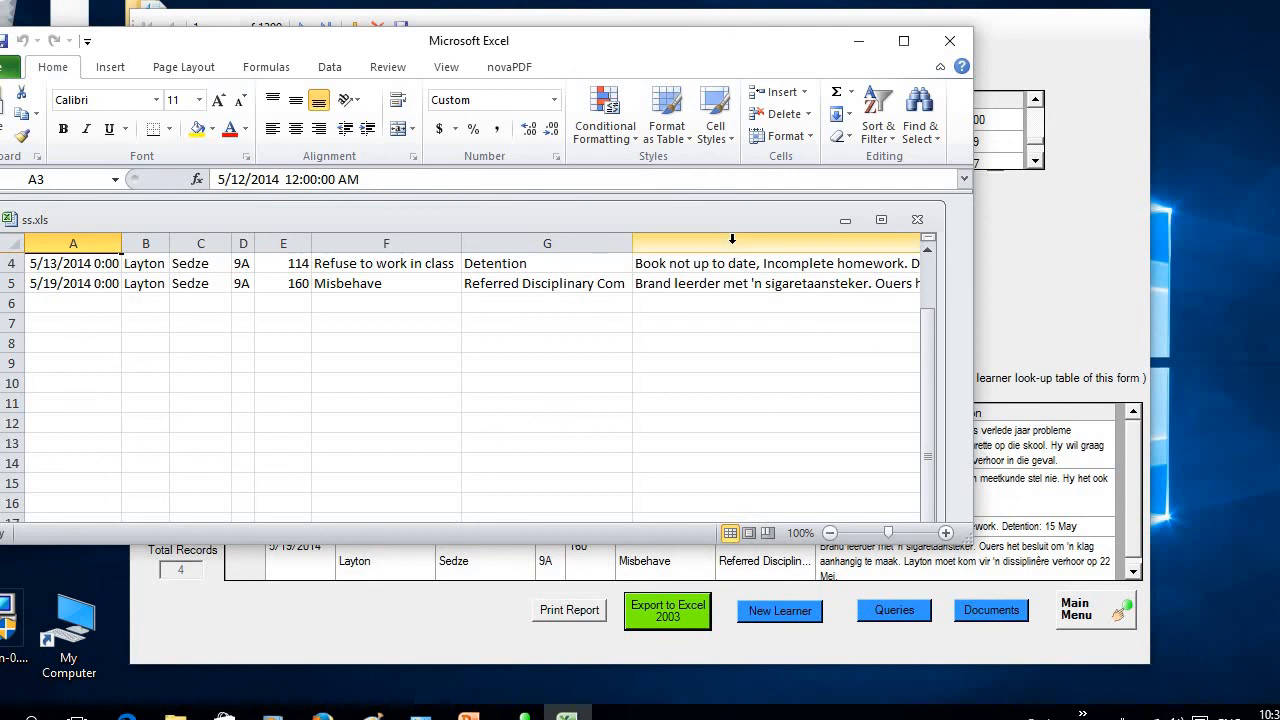
left_click(732, 238)
right_click(734, 247)
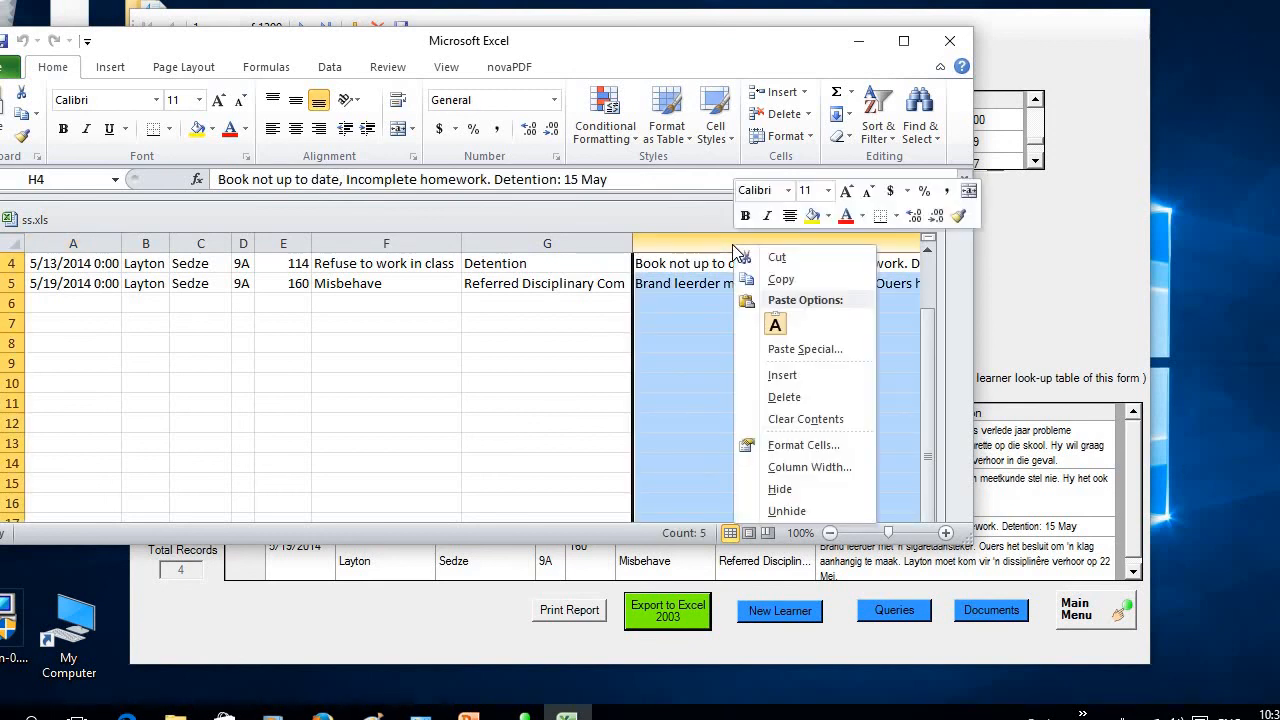
left_click(817, 464)
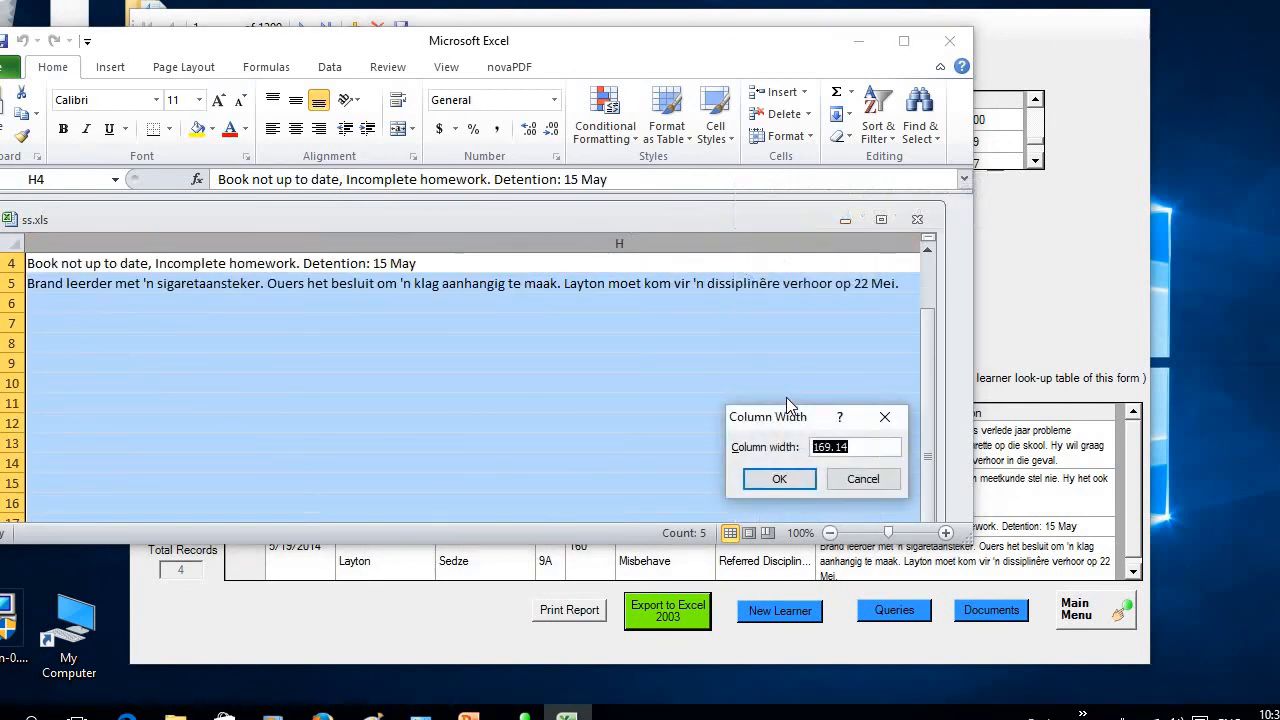
key("BackSpace")
type("50")
left_click(787, 484)
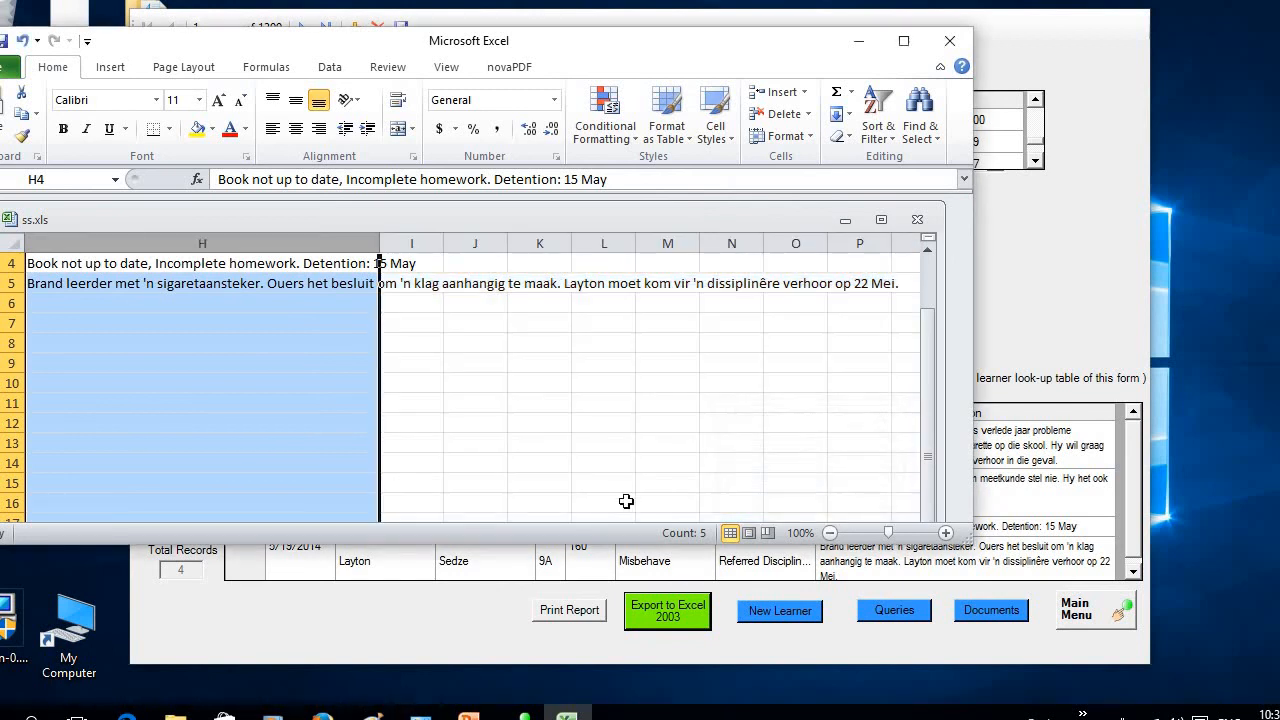
Wrap the text in the whole Description column (H)
key("Left")
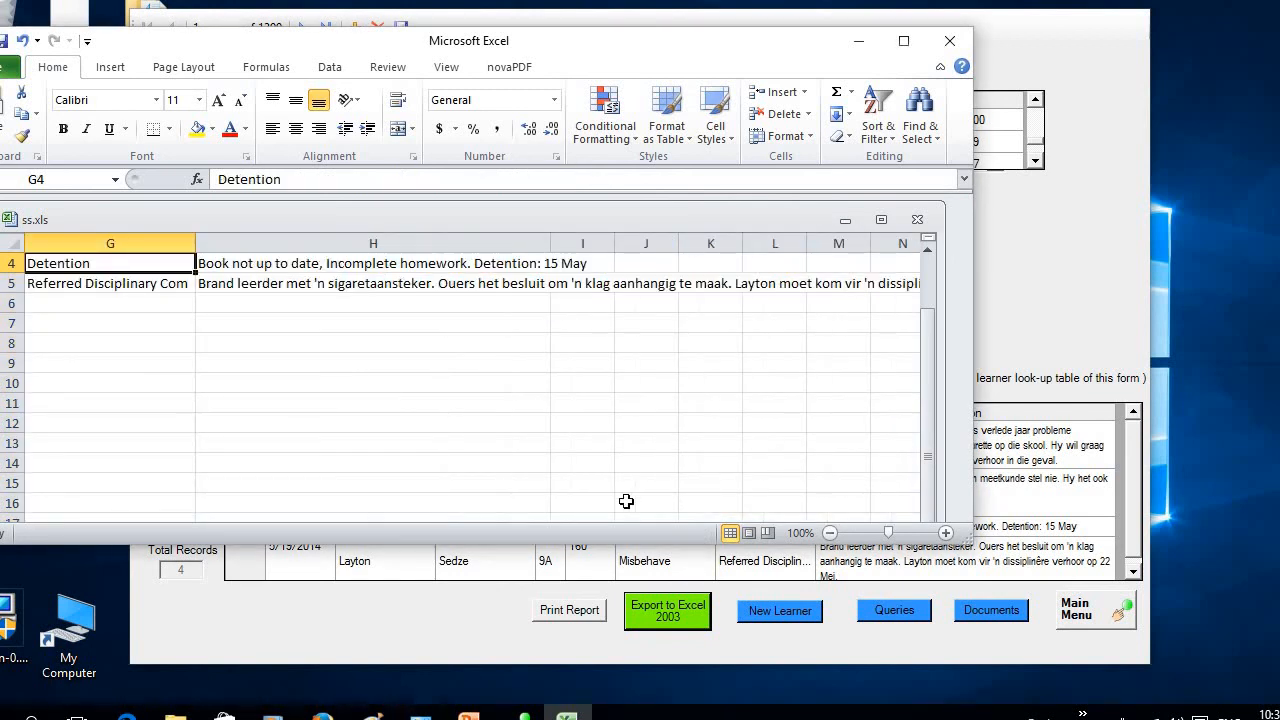
left_click(370, 243)
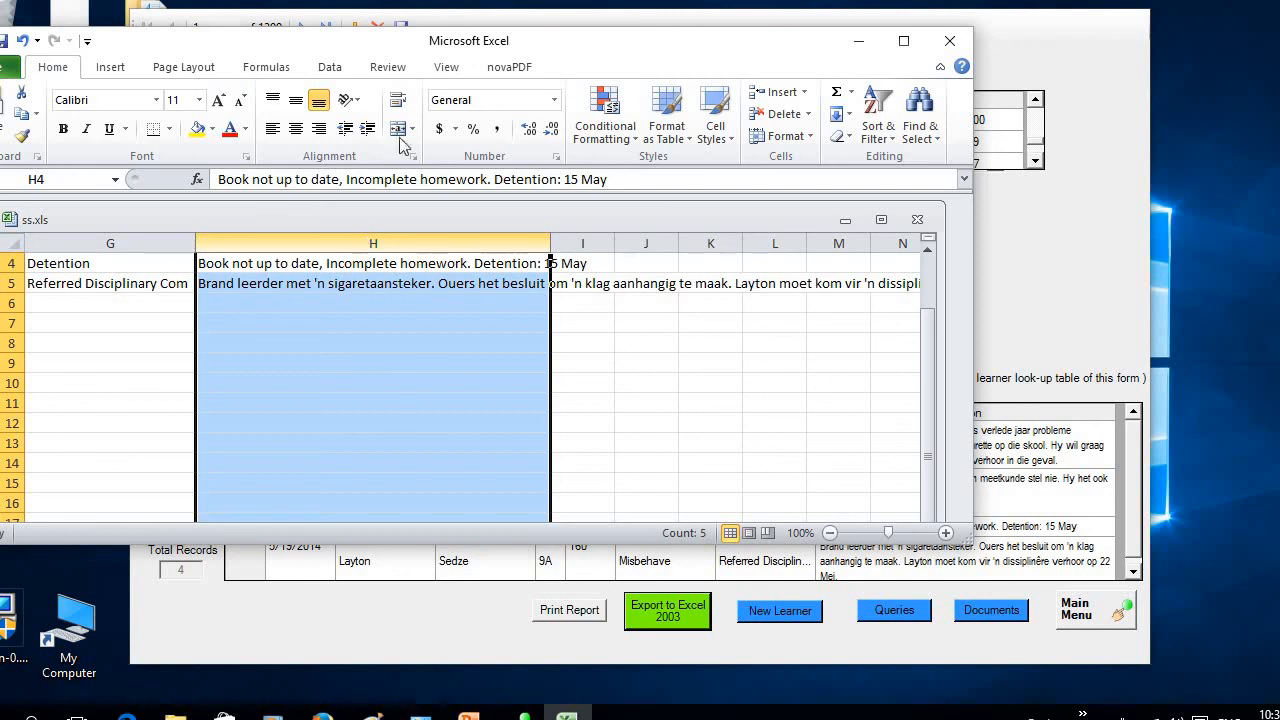
left_click(398, 101)
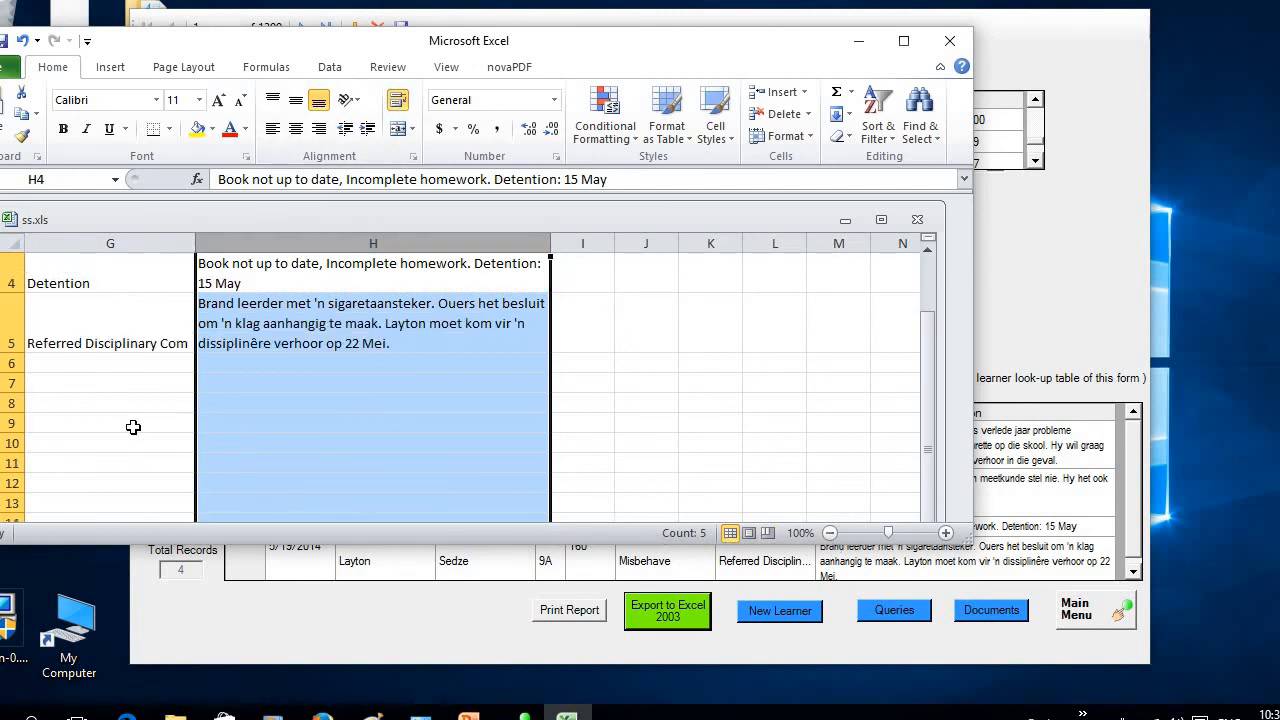
Make the header row (row 1) of the exported sheet bold
key("Left")
key("Left")
key("Left")
key("Left")
key("Left")
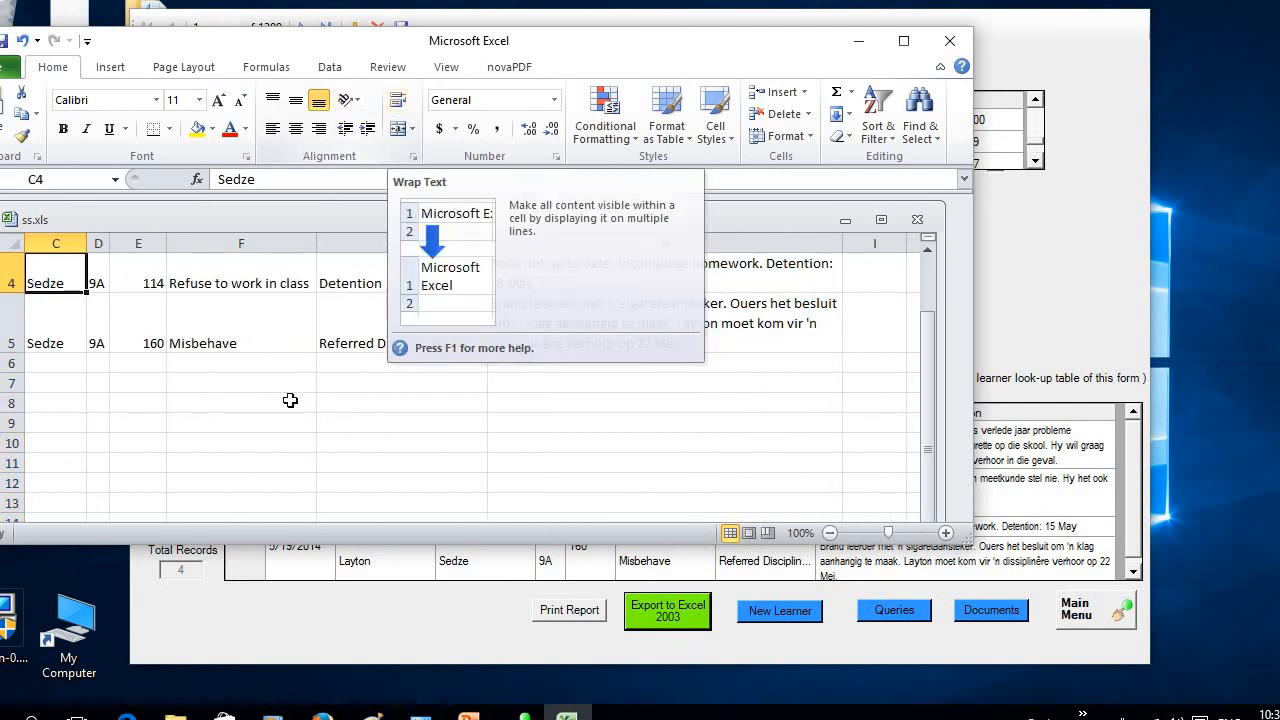
left_click_drag(931, 374, 930, 236)
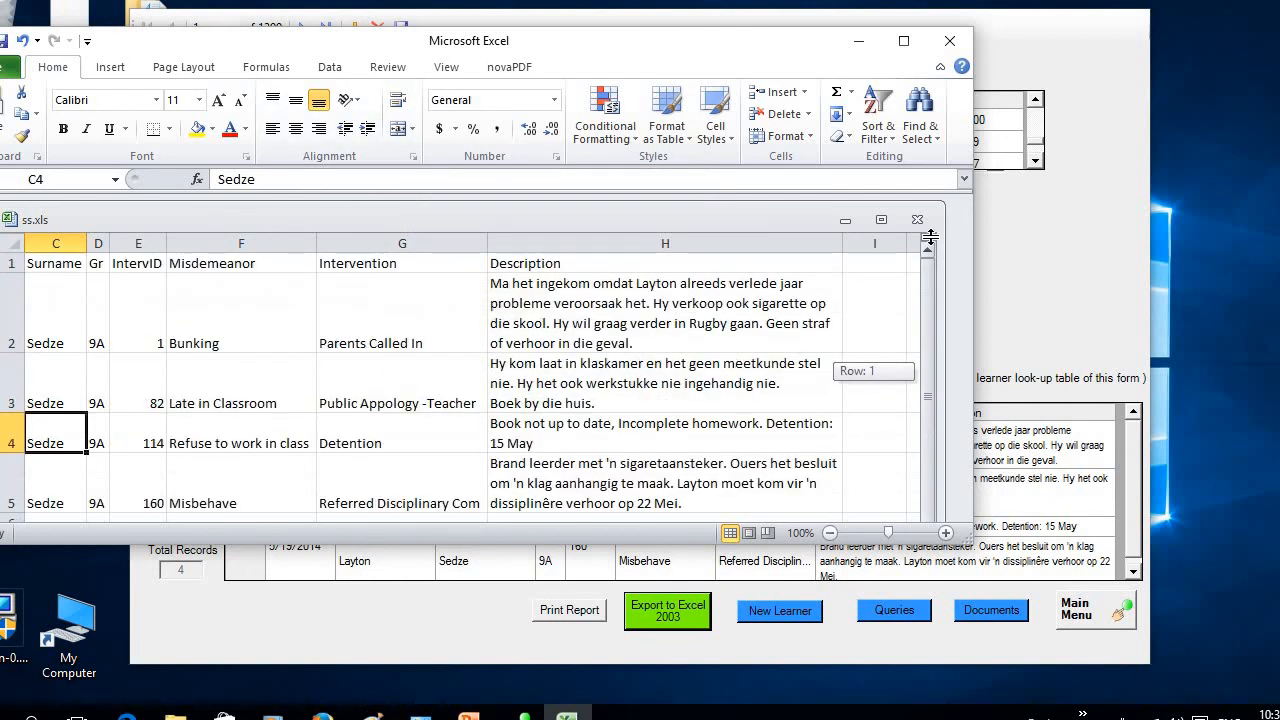
left_click(12, 263)
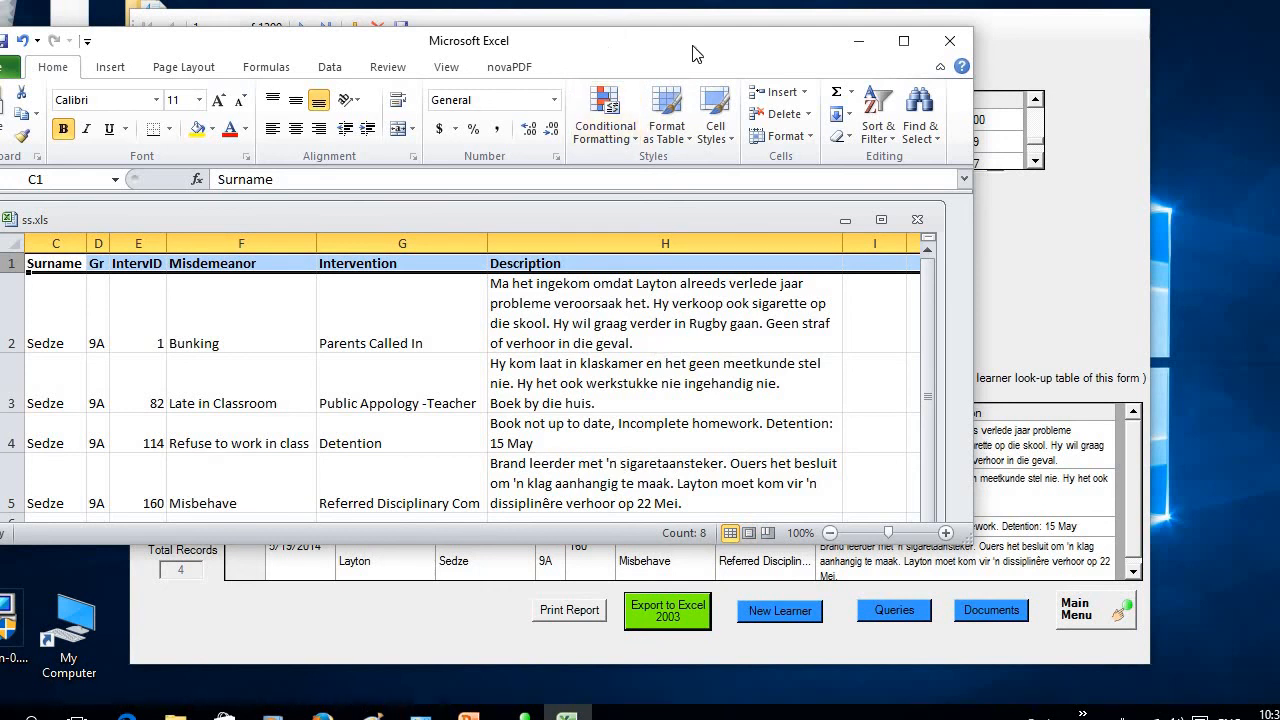
Move the Excel window fully into view, review the sheet, and close Excel, saving the changes to ss.xls
left_click_drag(620, 52, 780, 52)
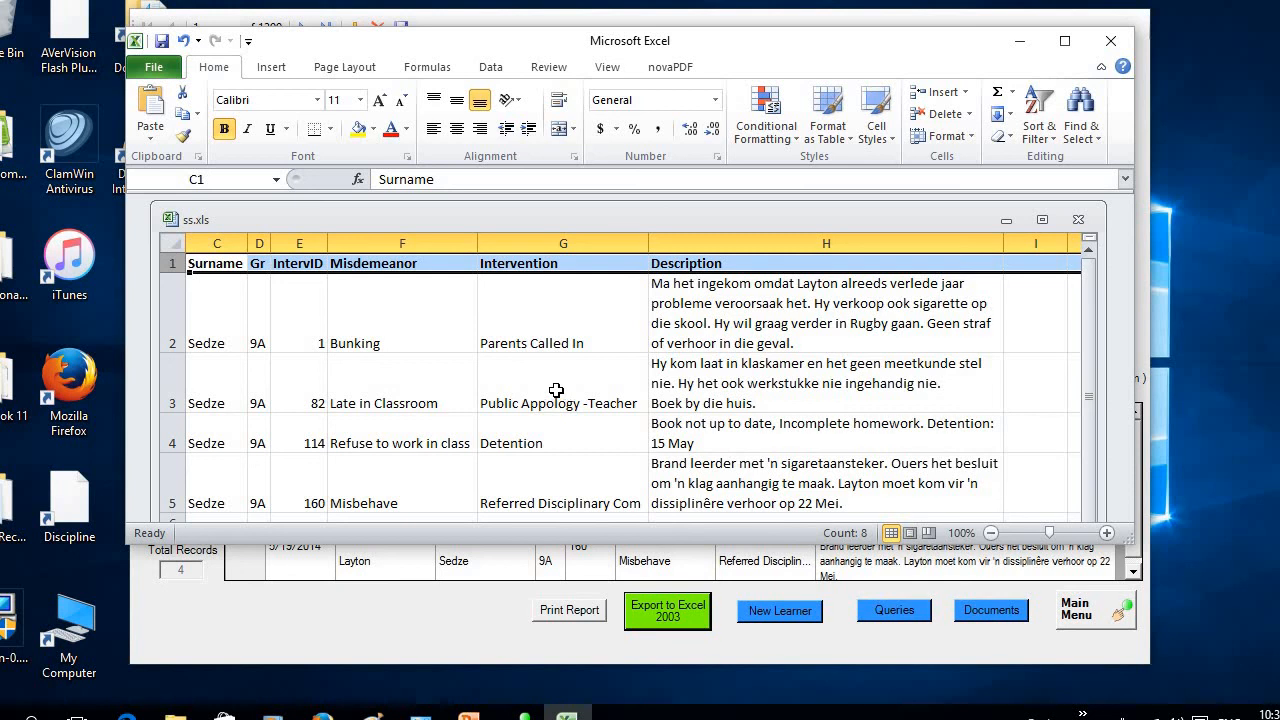
left_click(1091, 316)
left_click(1120, 41)
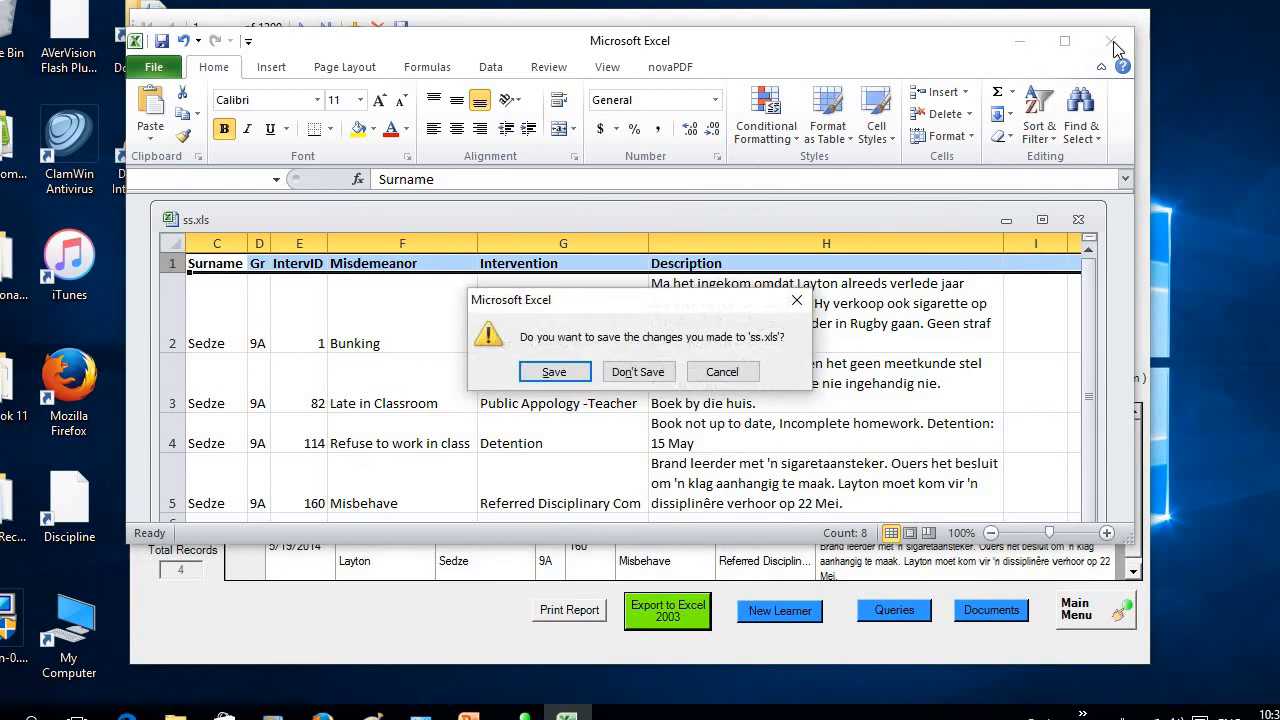
left_click(586, 375)
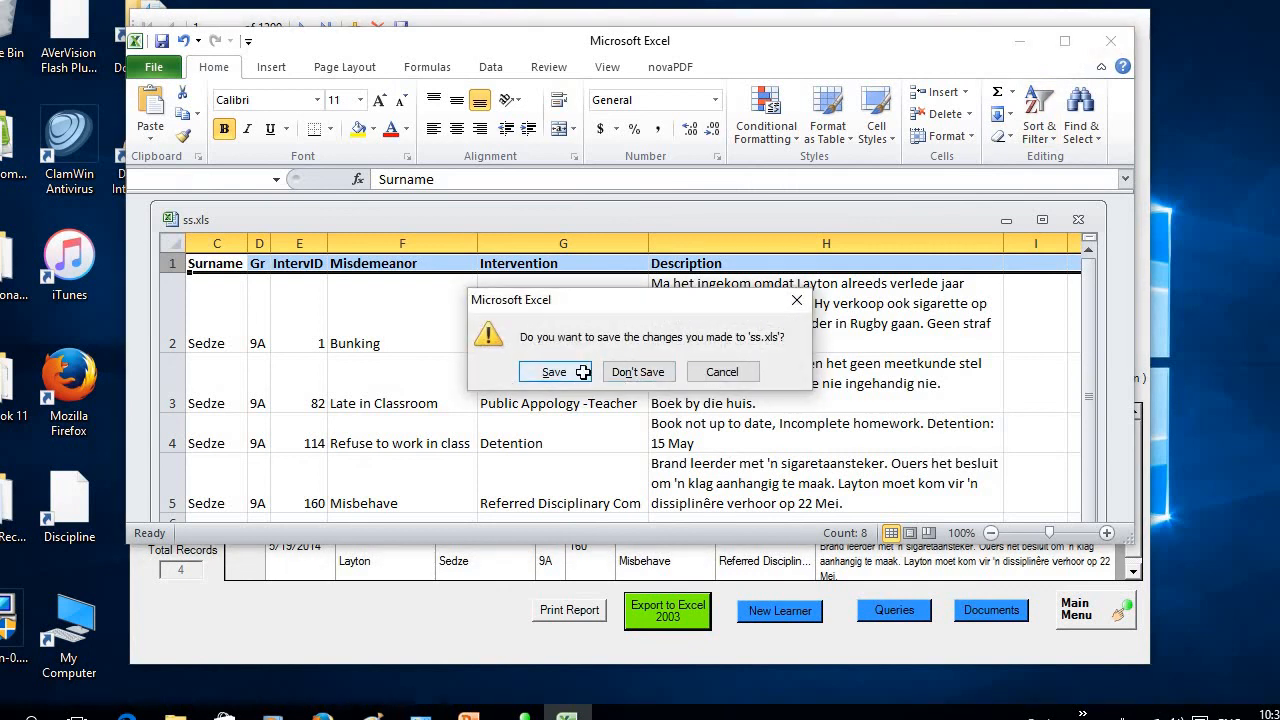